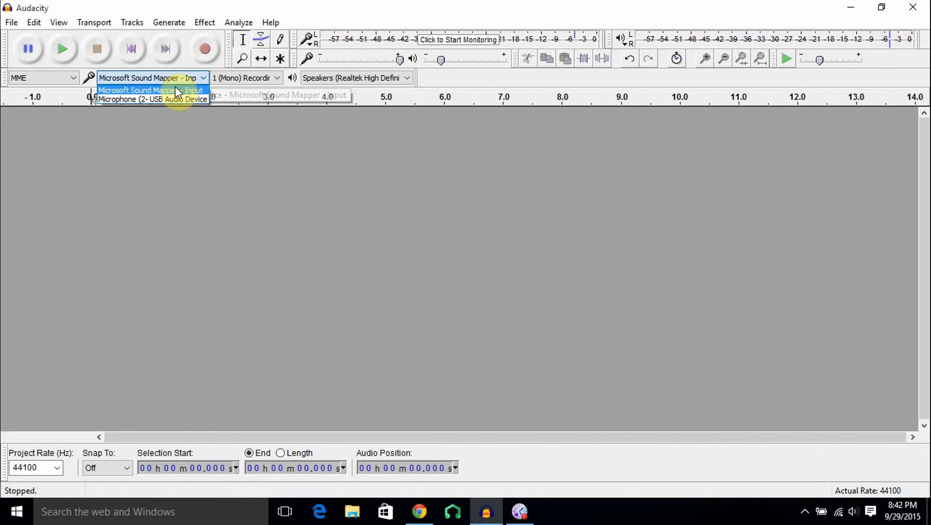
# Set the recording device to Microsoft Sound Mapper - Input and the recording channels to 1 (Mono).
pyautogui.click(177, 86)
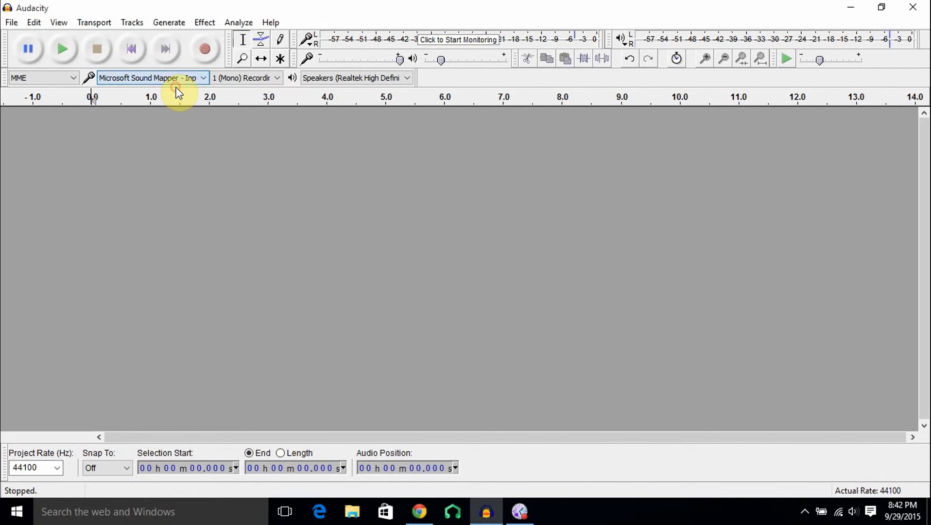
pyautogui.click(257, 81)
pyautogui.click(262, 95)
# Open the Devices preferences and keep the audio host set to MME.
pyautogui.click(34, 22)
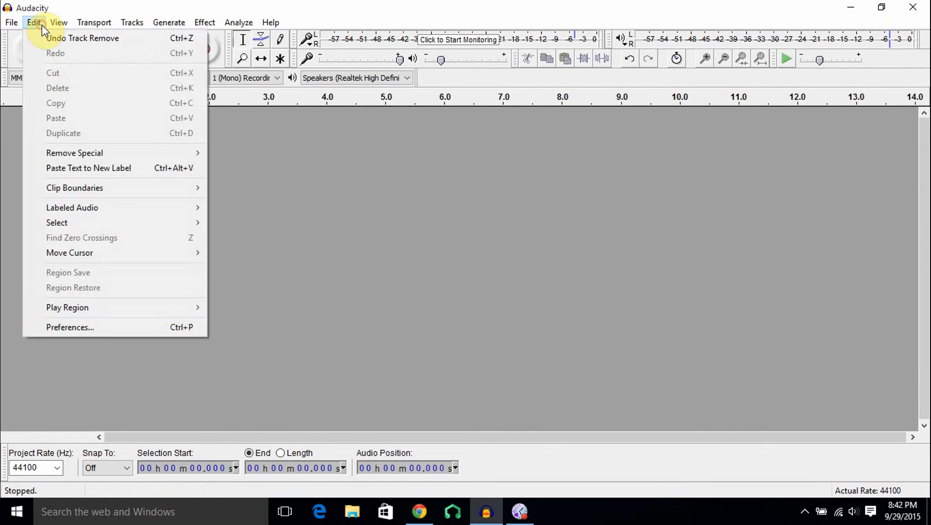
pyautogui.click(86, 328)
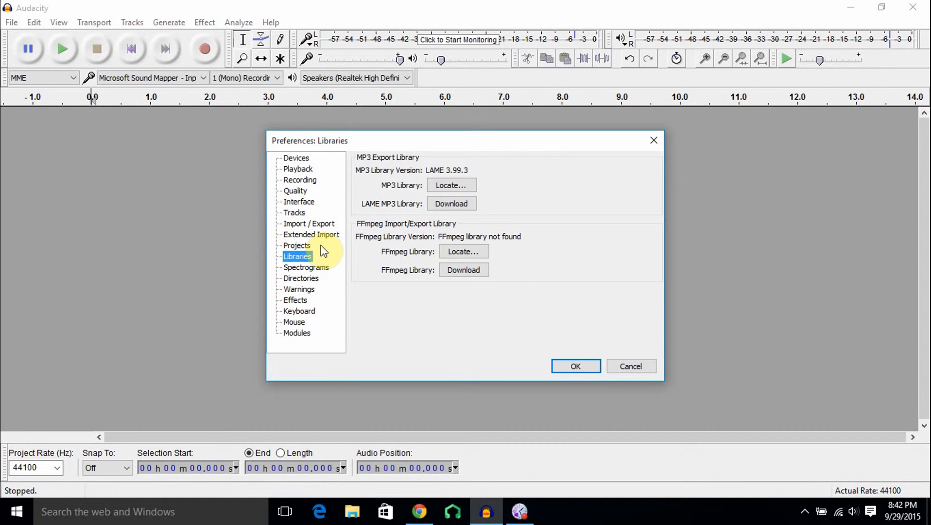
pyautogui.click(295, 159)
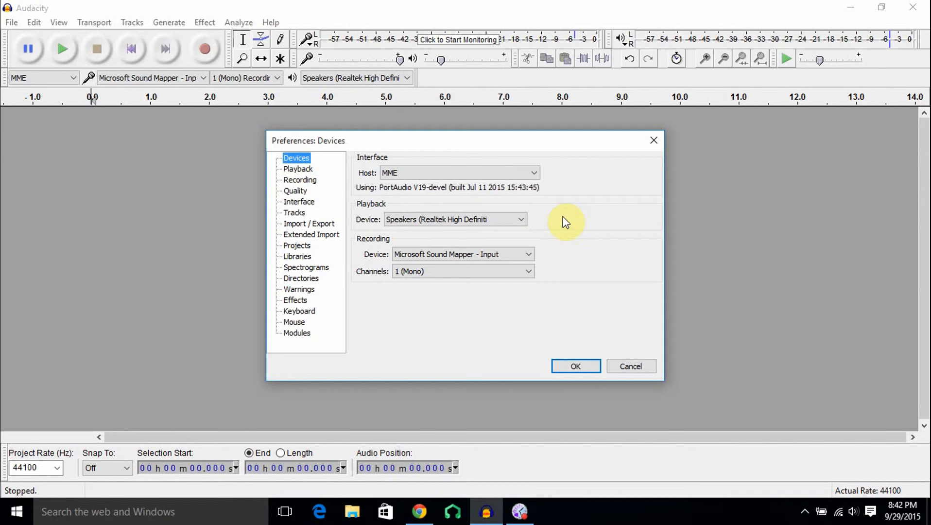
pyautogui.click(450, 174)
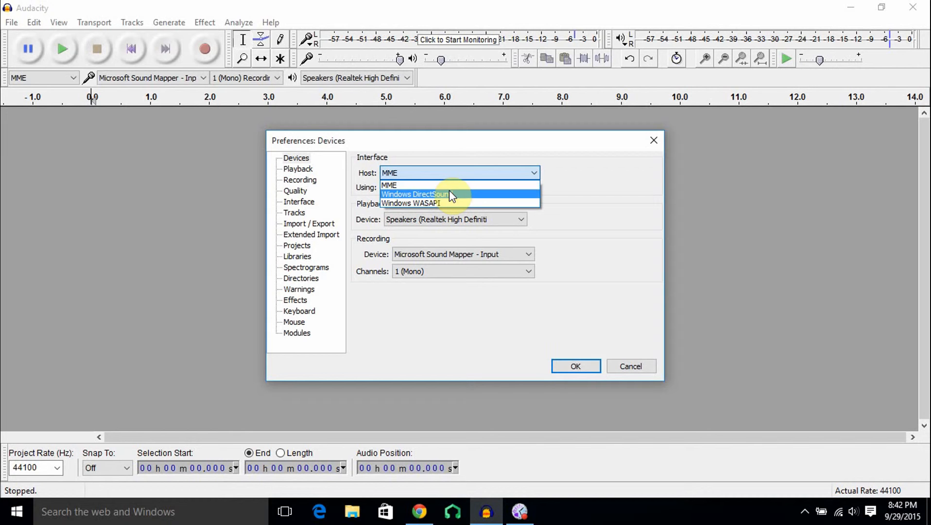
pyautogui.click(450, 189)
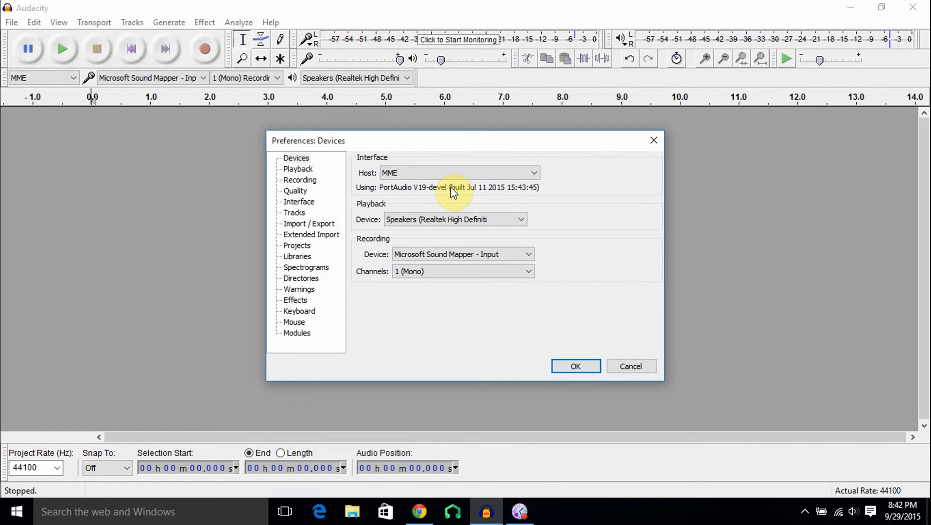
pyautogui.click(458, 175)
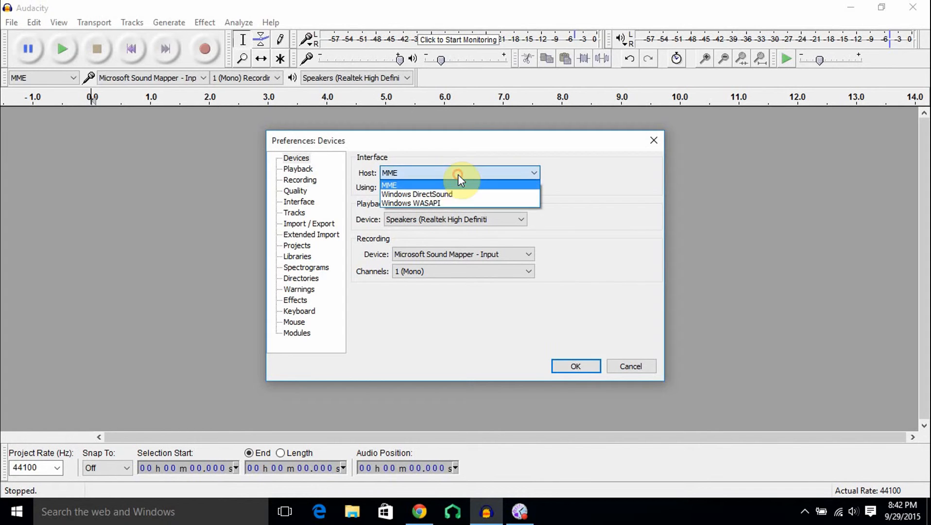
pyautogui.click(450, 175)
pyautogui.click(450, 176)
pyautogui.click(442, 184)
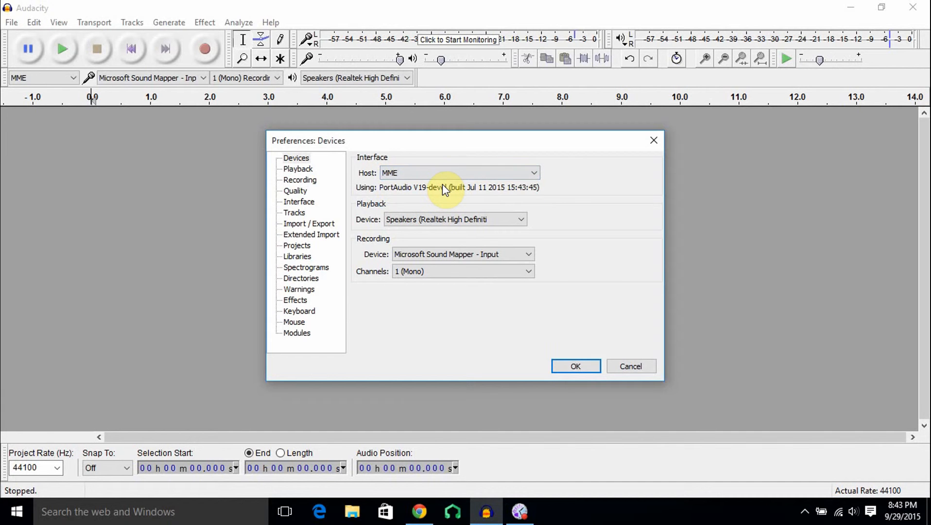
# Keep the playback device set to the Realtek High Definition speakers.
pyautogui.click(448, 217)
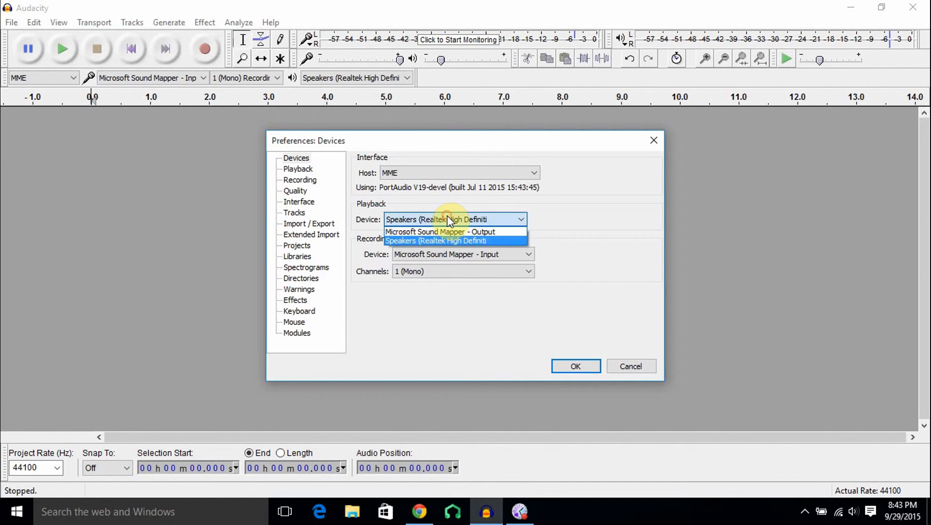
pyautogui.click(447, 217)
pyautogui.click(448, 217)
pyautogui.click(440, 244)
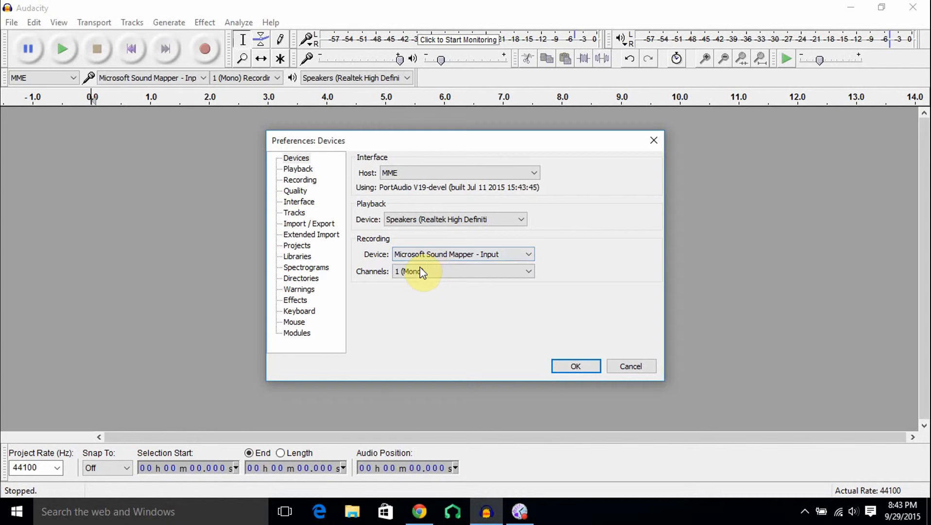
# Review the Recording and Quality preferences, keeping the default sample rate at 44100 Hz.
pyautogui.click(300, 181)
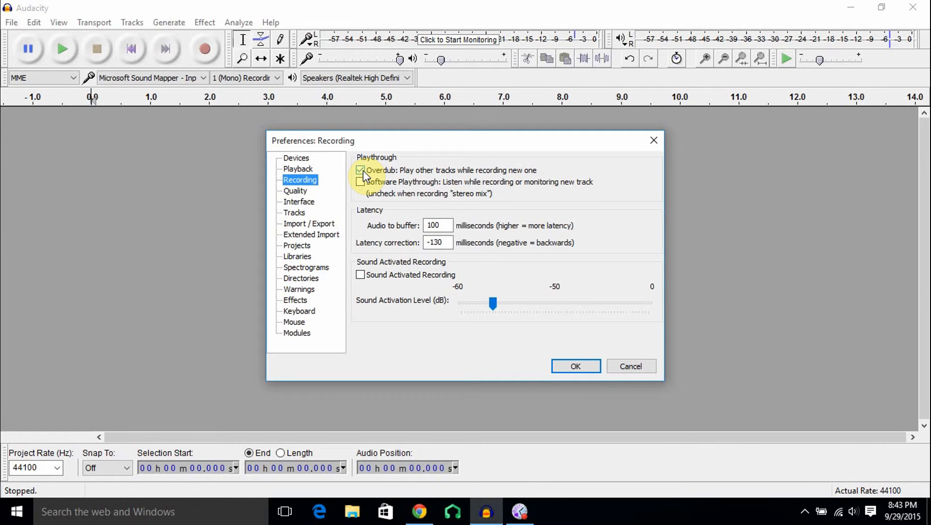
pyautogui.click(296, 191)
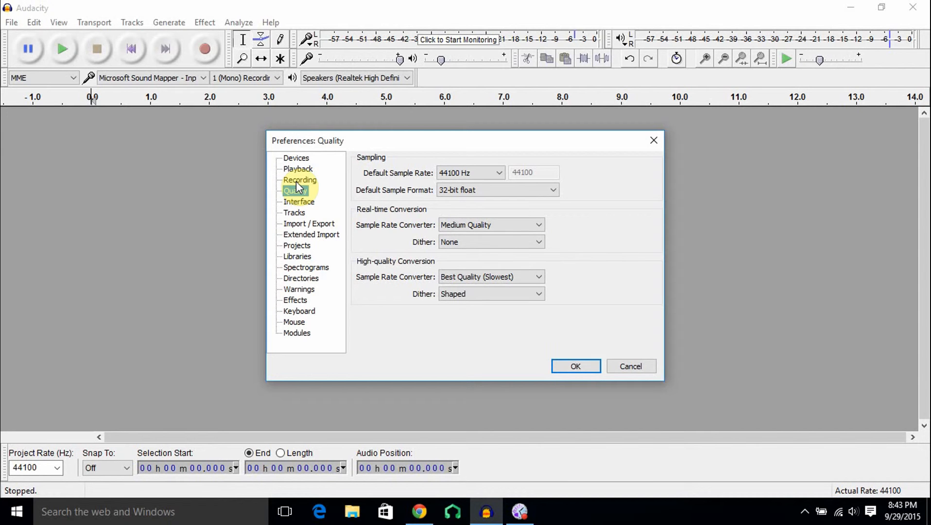
pyautogui.click(483, 173)
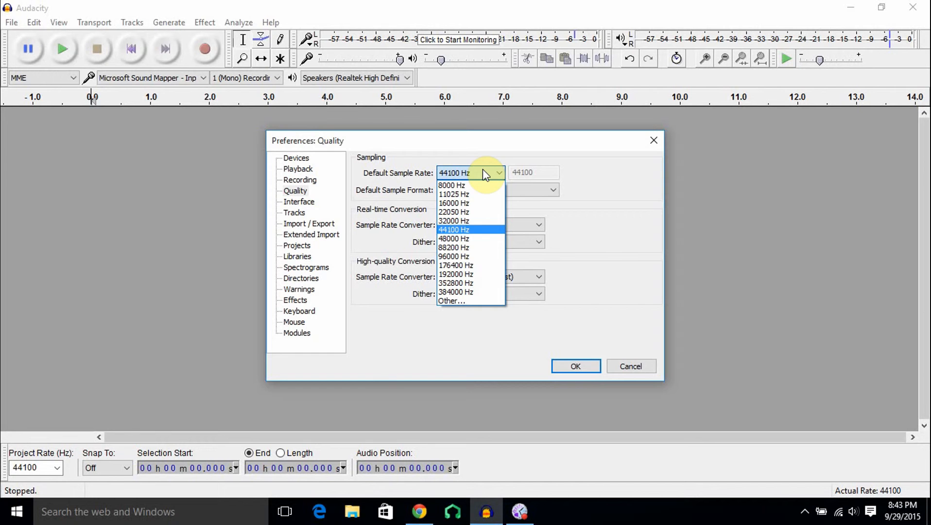
pyautogui.click(505, 139)
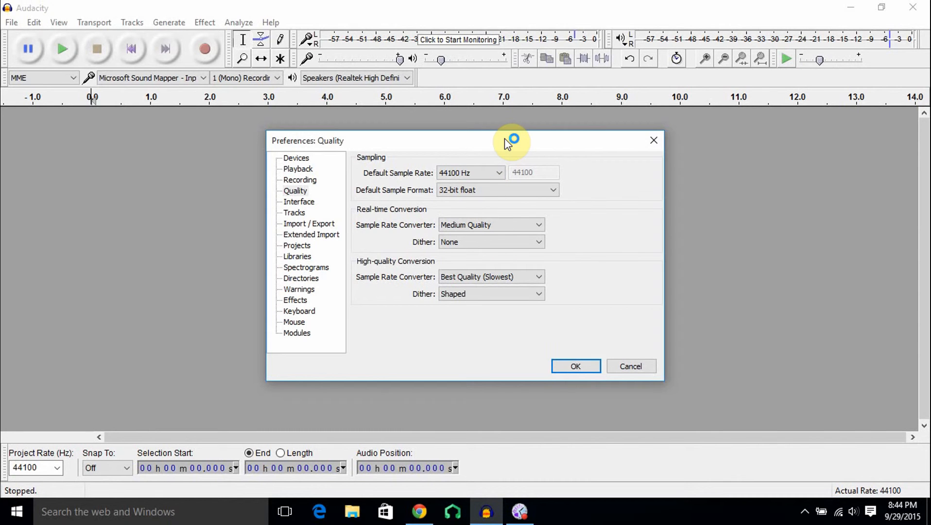
# Set the default sample format to 16-bit and apply the preferences.
pyautogui.click(491, 189)
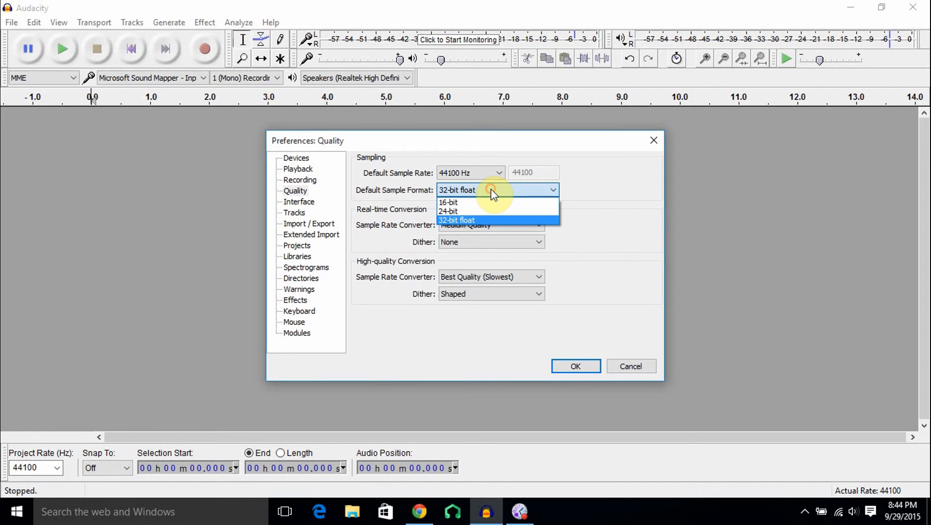
pyautogui.click(486, 203)
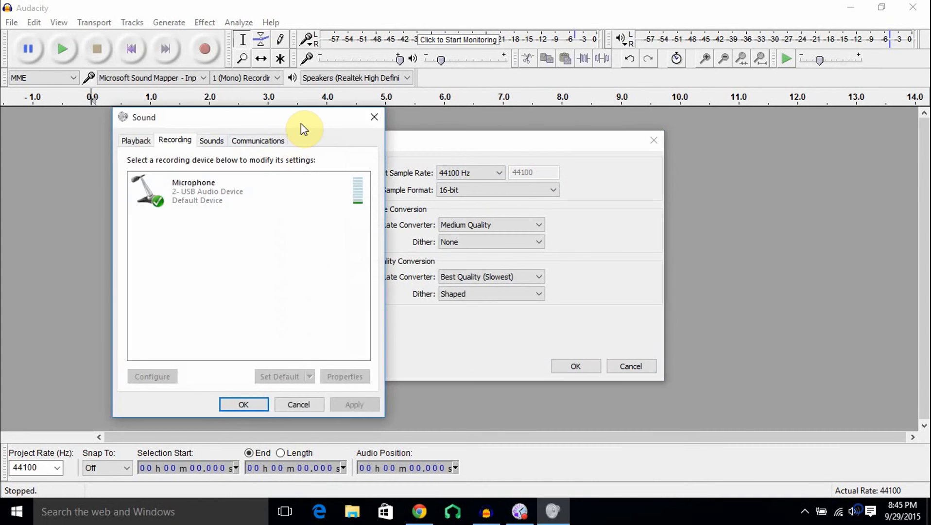
pyautogui.moveTo(301, 123); pyautogui.dragTo(0, 160)
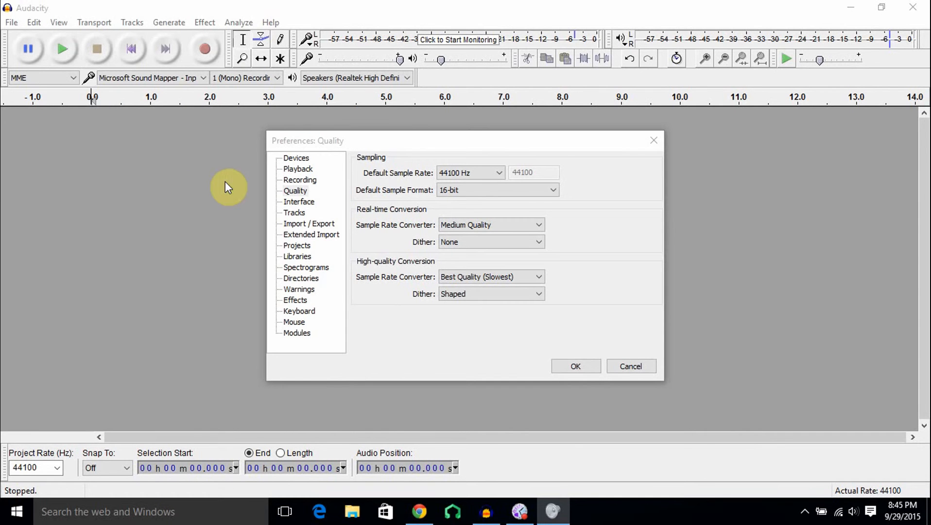
pyautogui.click(571, 365)
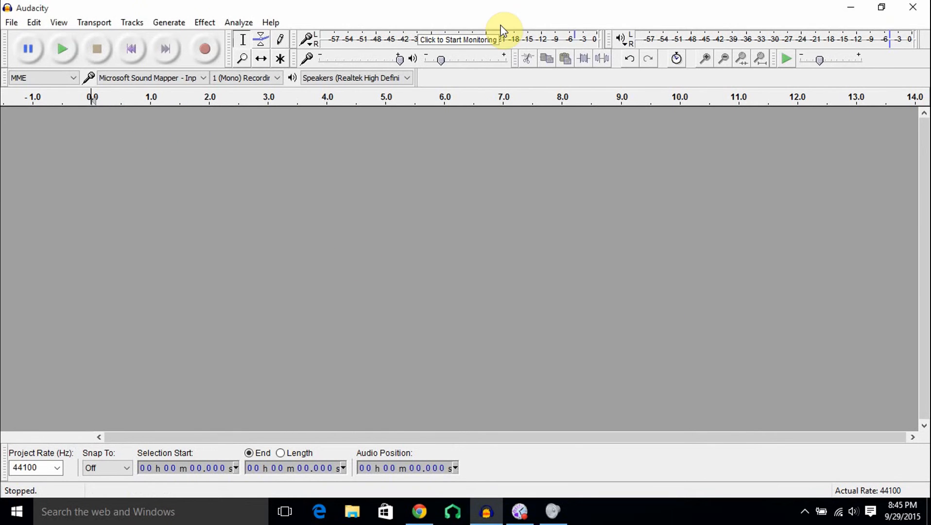
# Start input level monitoring and test the recording volume slider, returning it to full.
pyautogui.click(482, 33)
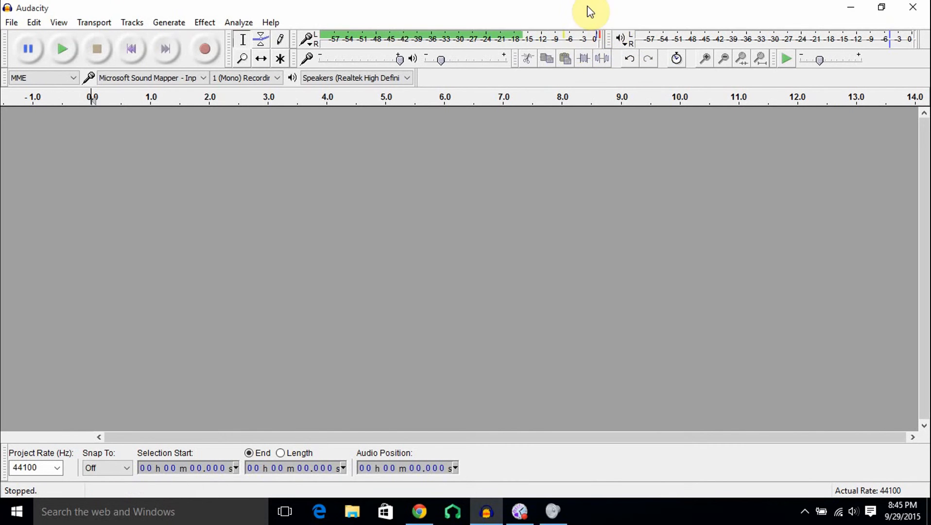
pyautogui.moveTo(400, 58); pyautogui.dragTo(375, 60)
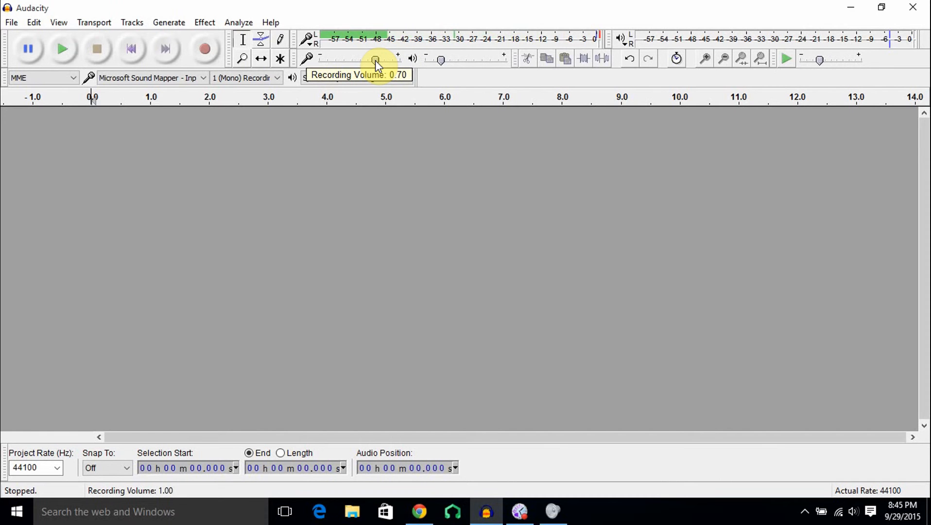
pyautogui.moveTo(375, 60); pyautogui.dragTo(400, 60)
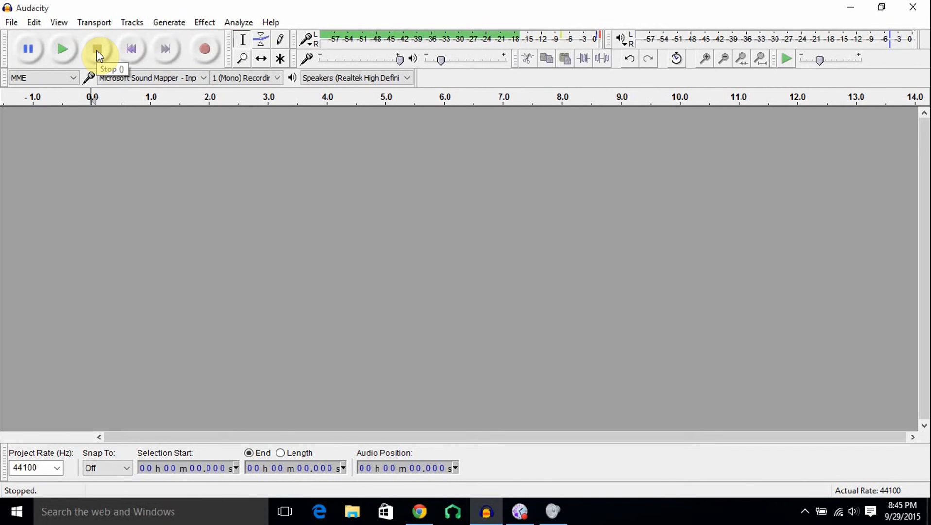
# Record a voice clip, pausing and resuming twice, then stop the recording.
pyautogui.click(206, 51)
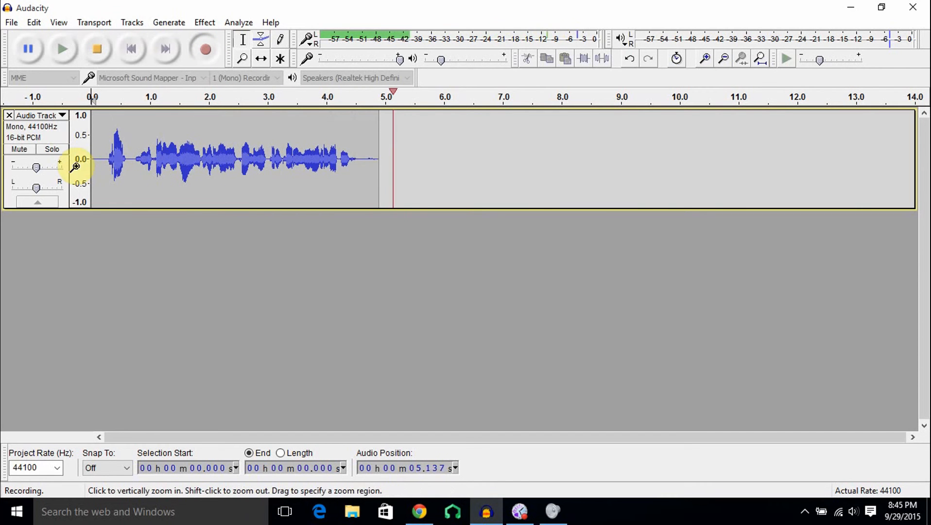
pyautogui.click(30, 50)
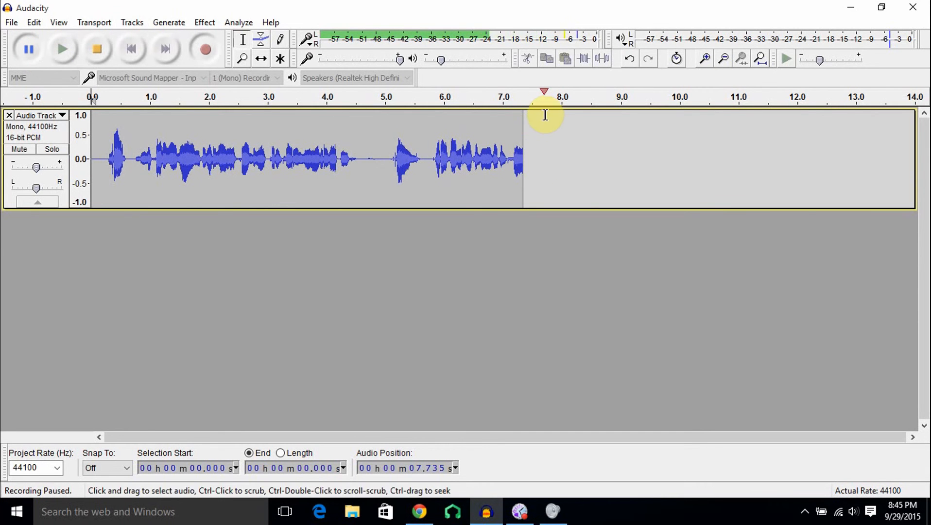
pyautogui.click(32, 53)
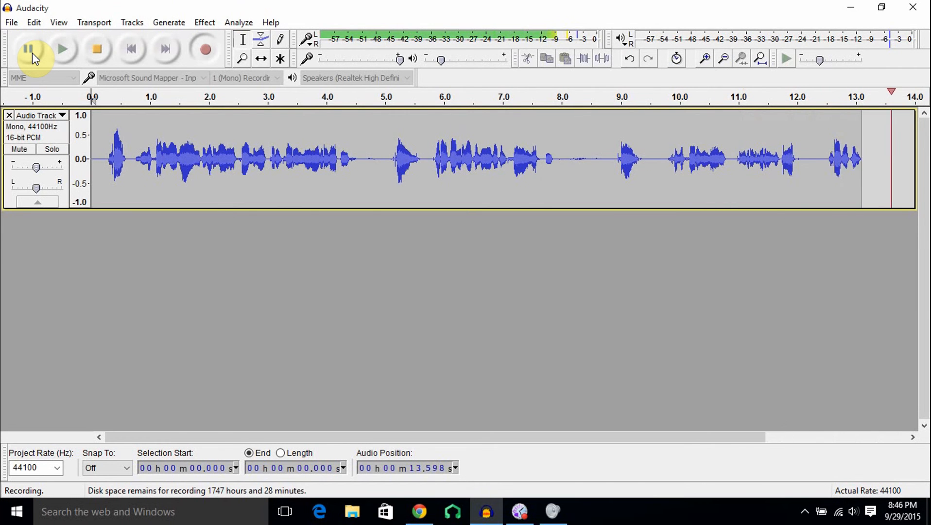
pyautogui.click(32, 52)
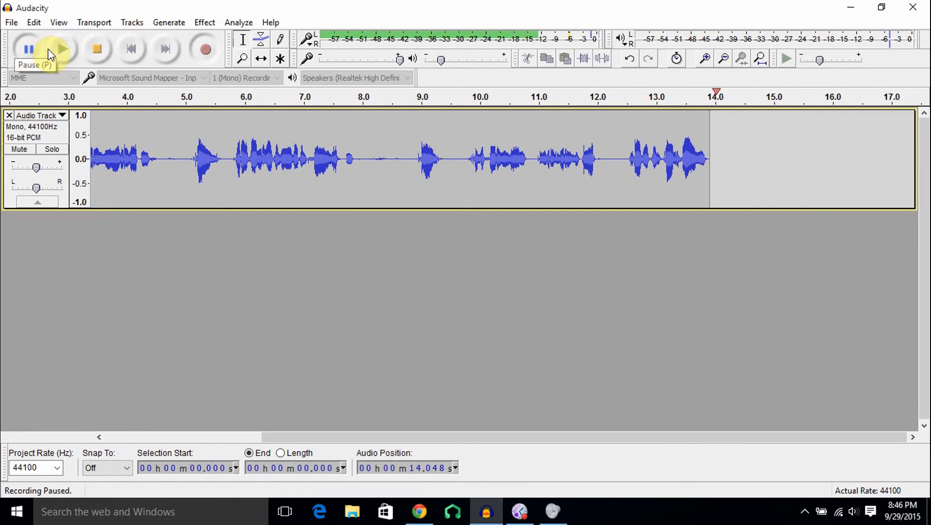
pyautogui.click(29, 49)
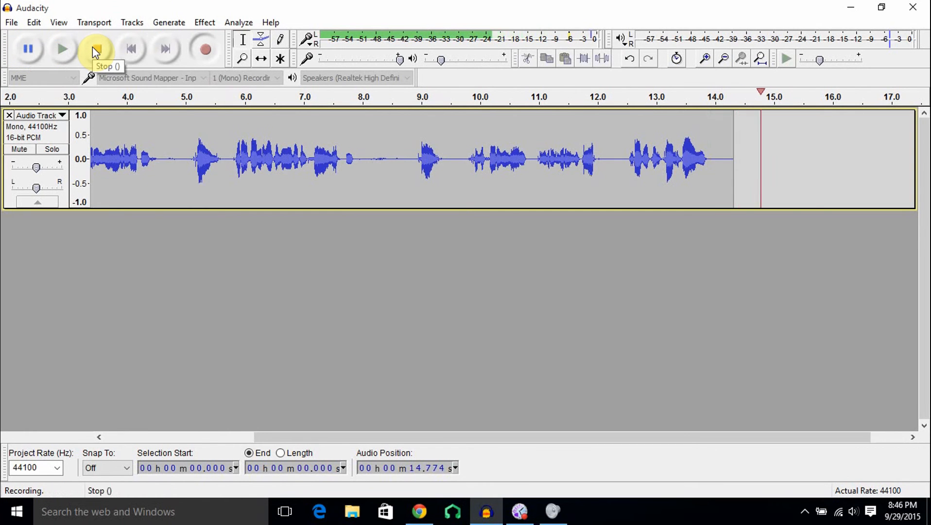
pyautogui.click(93, 47)
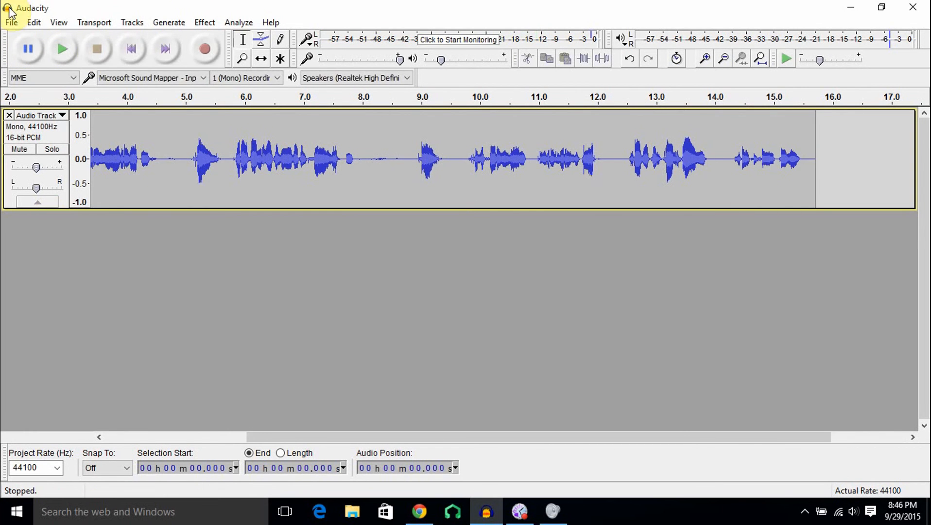
# Return to the start of the track, place the cursor at the beginning, and play the recording.
pyautogui.click(24, 48)
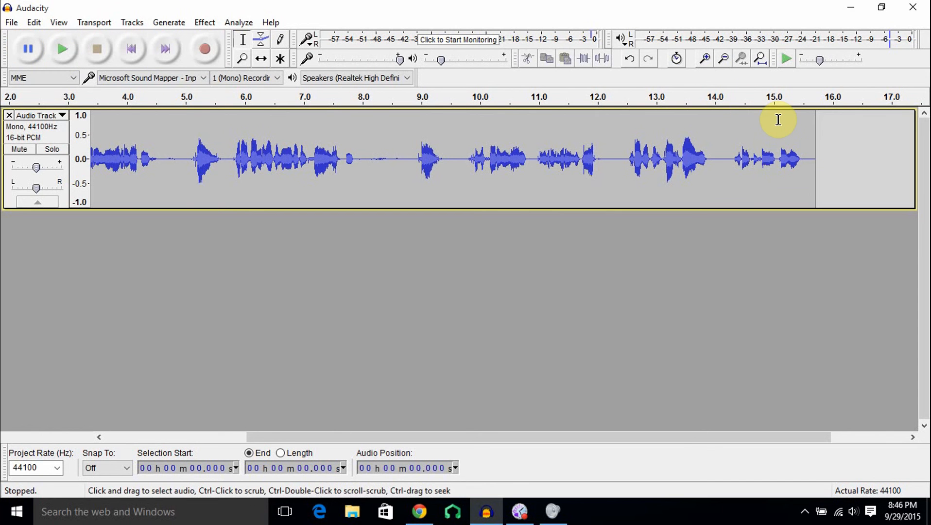
pyautogui.moveTo(395, 437); pyautogui.dragTo(254, 437)
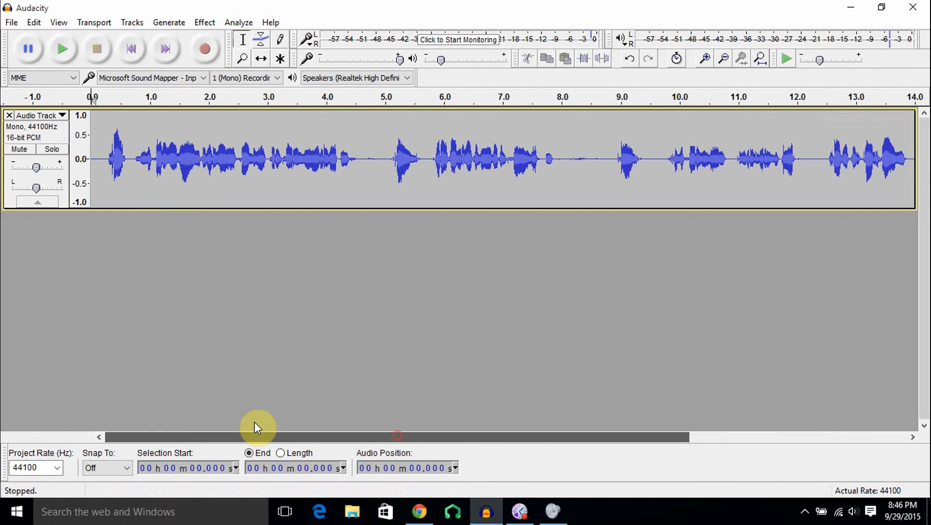
pyautogui.click(95, 138)
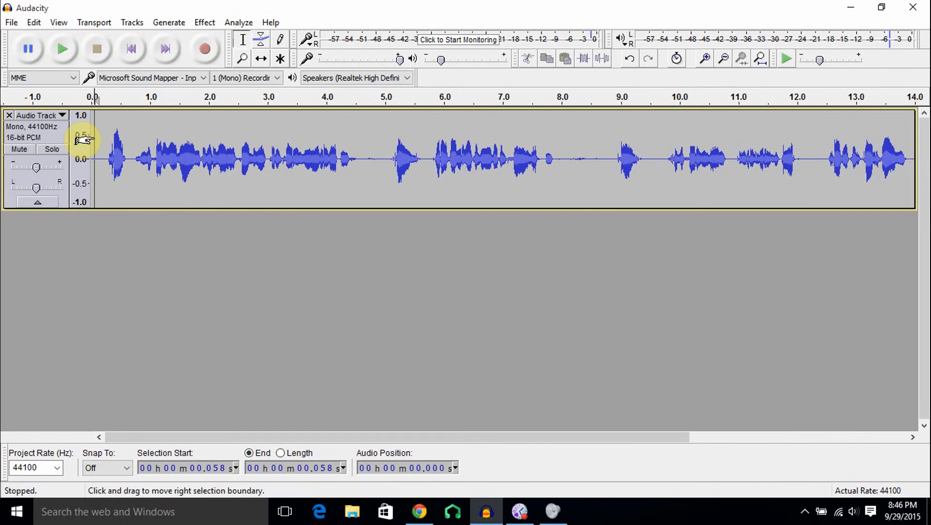
pyautogui.moveTo(95, 139); pyautogui.dragTo(76, 140)
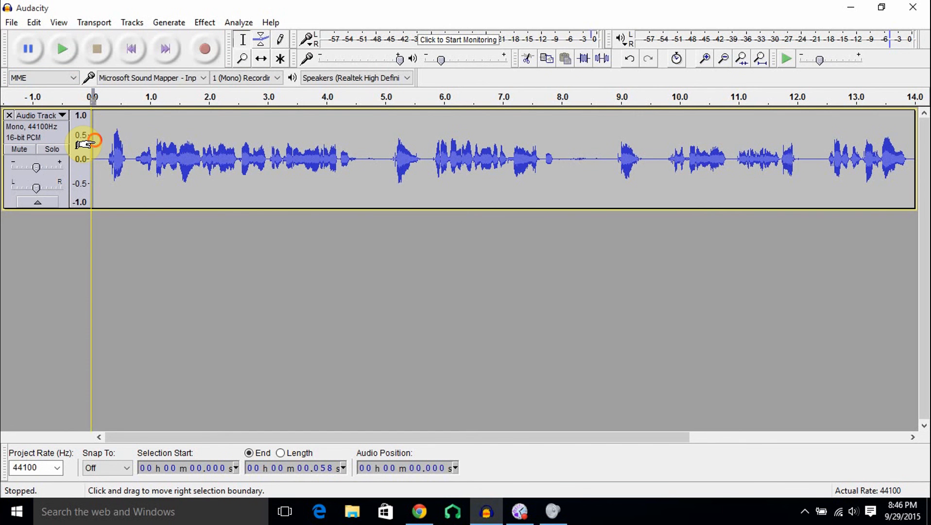
pyautogui.moveTo(88, 142)
pyautogui.mouseDown()
pyautogui.moveTo(313, 145)
pyautogui.moveTo(375, 157)
pyautogui.moveTo(322, 156)
pyautogui.mouseUp()
pyautogui.click(298, 157)
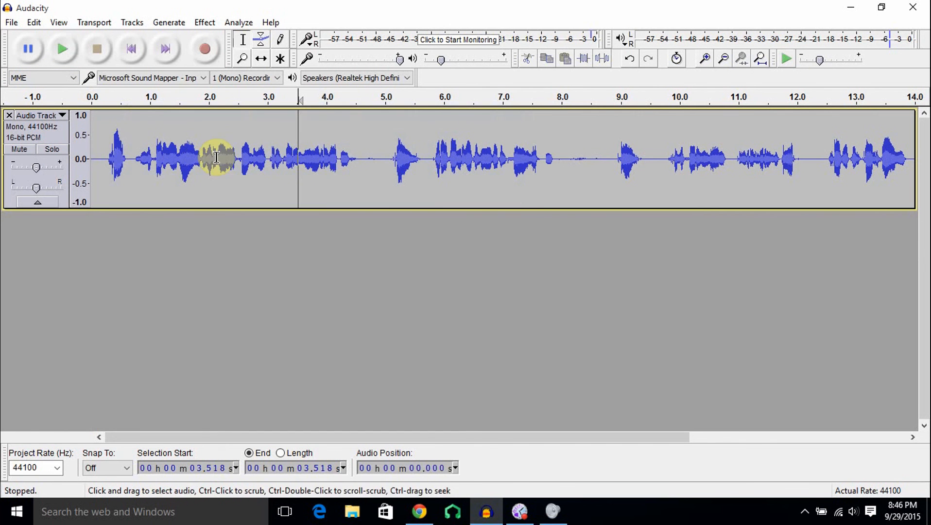
pyautogui.click(95, 152)
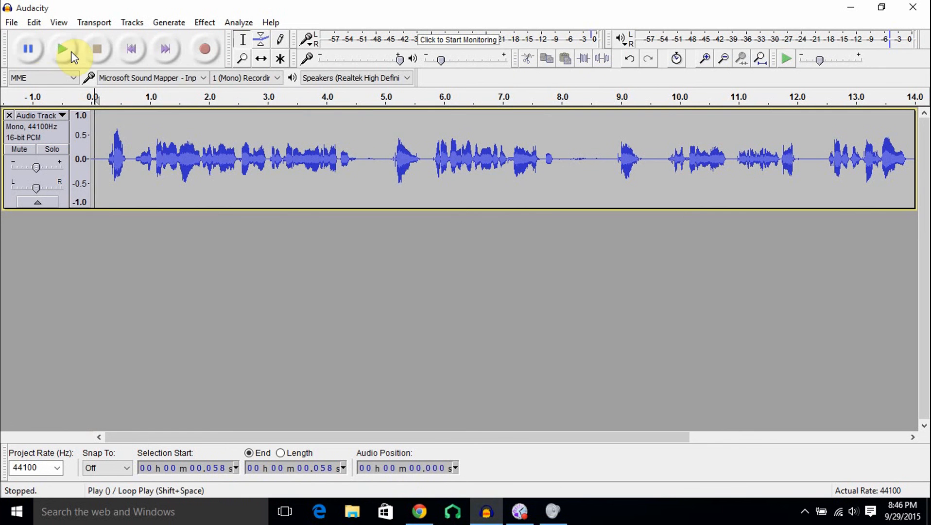
pyautogui.click(69, 51)
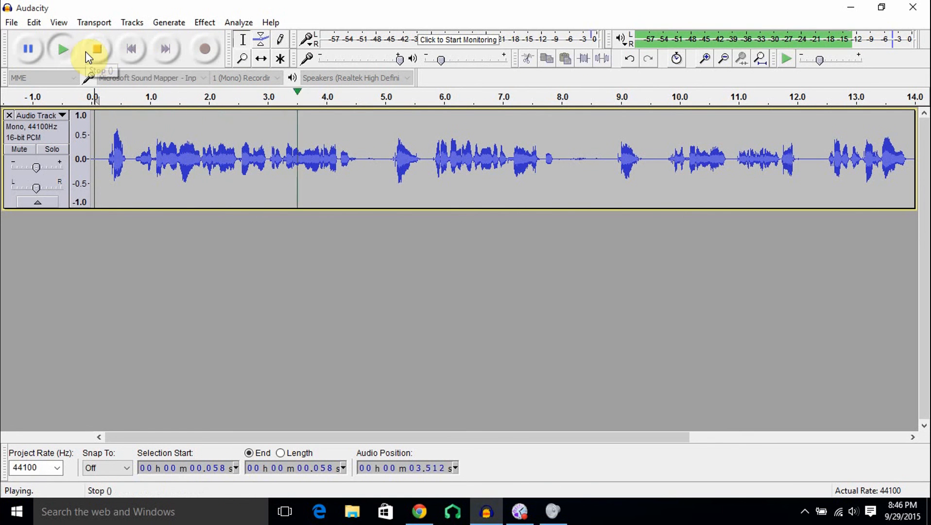
# Select the first fraction of a second of the track, from about 0.058 to 0.255 s, and play it.
pyautogui.moveTo(362, 438); pyautogui.dragTo(103, 442)
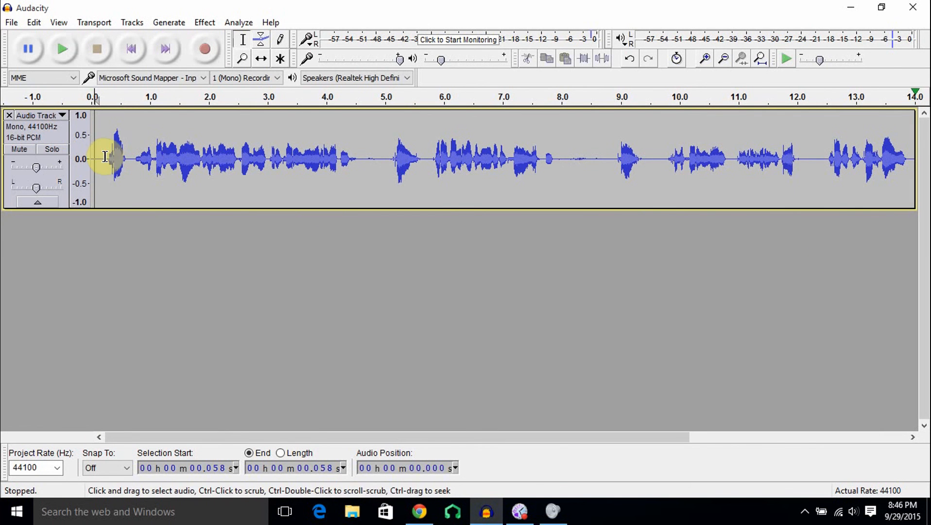
pyautogui.moveTo(106, 158); pyautogui.dragTo(94, 158)
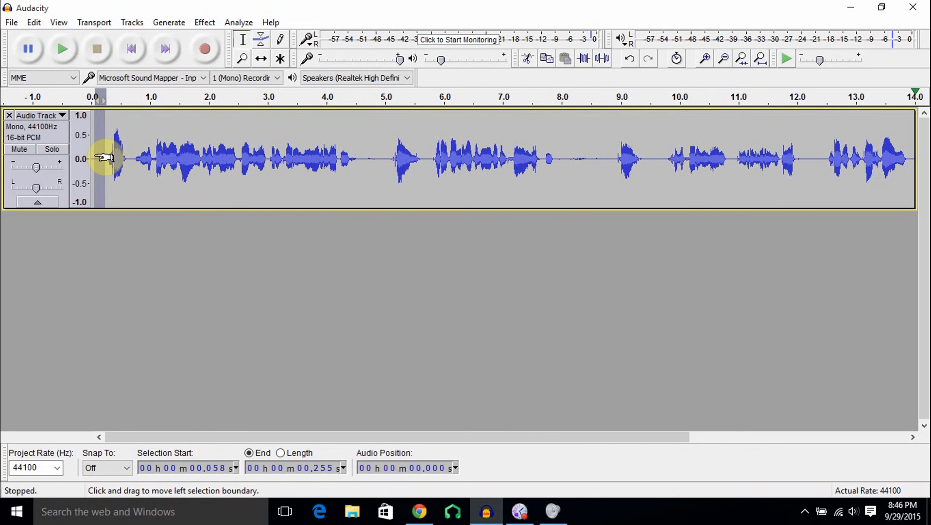
pyautogui.keyDown('shift'); pyautogui.click(62, 48); pyautogui.keyUp('shift')
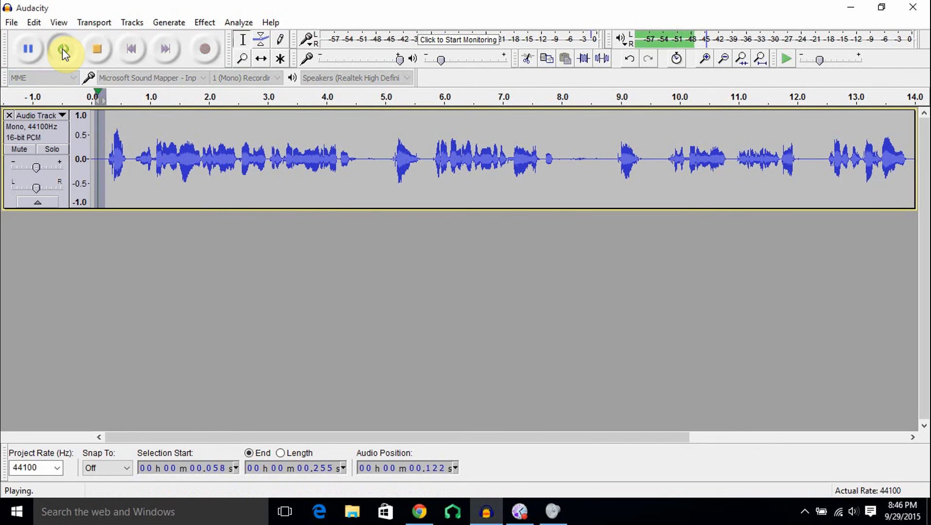
pyautogui.click(98, 50)
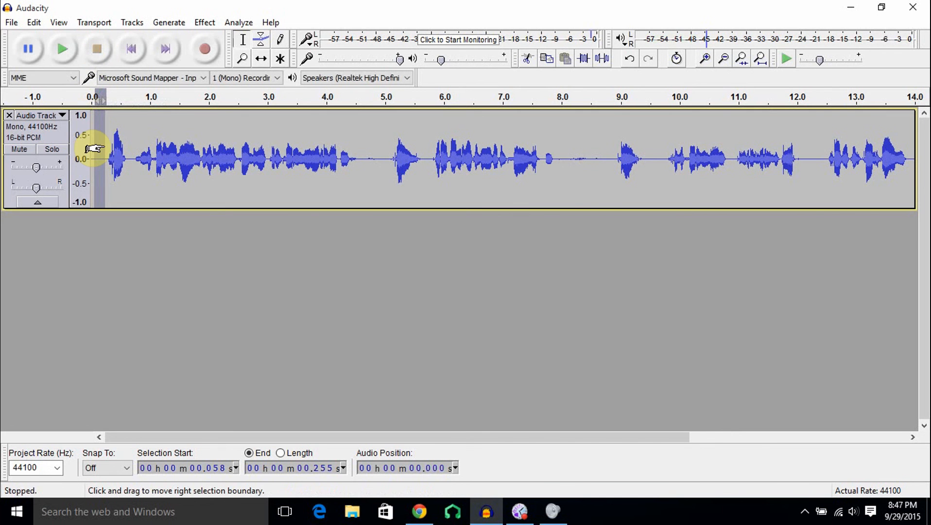